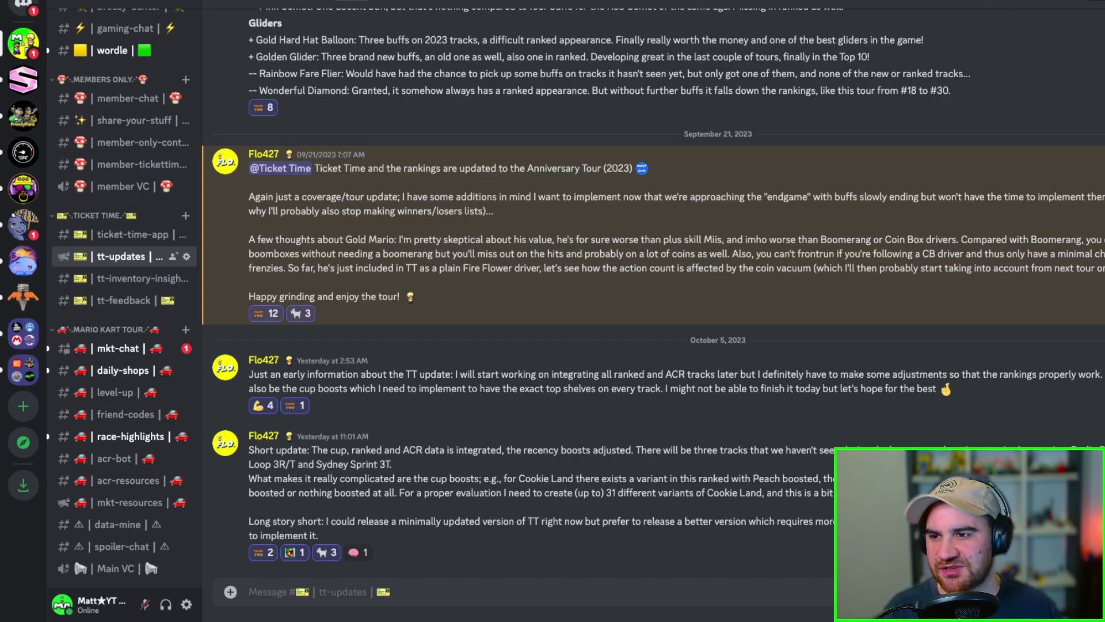
- Go to the acr-resources channel and scroll through the sheet update announcement
{"action": "left_click", "coordinate": [136, 485]}
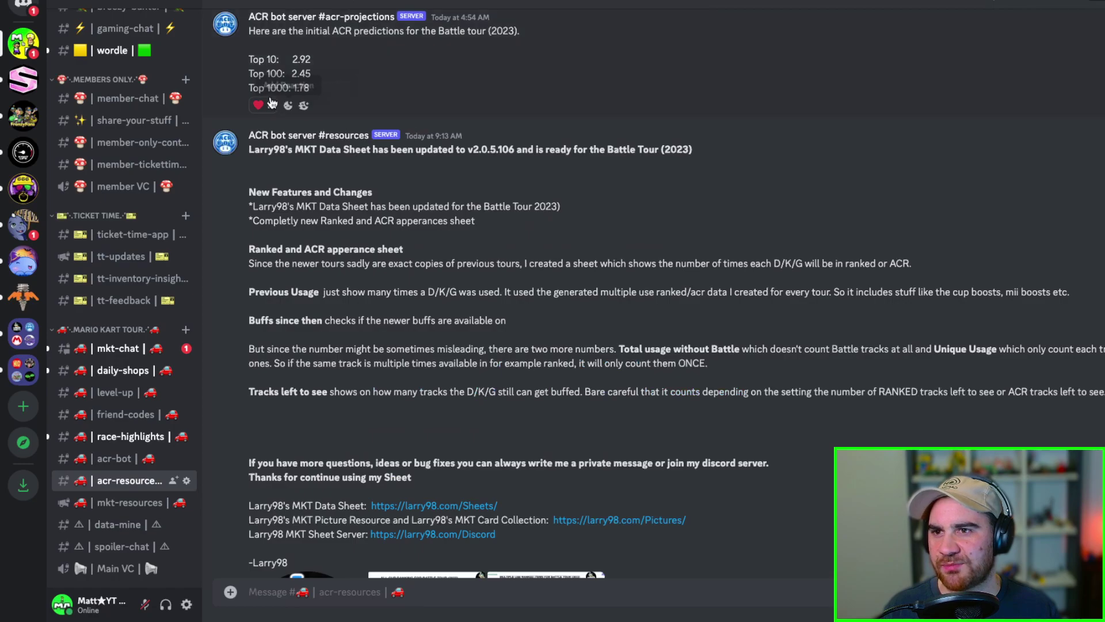
{"action": "scroll", "coordinate": [447, 387], "scroll_direction": "down", "scroll_amount": 1}
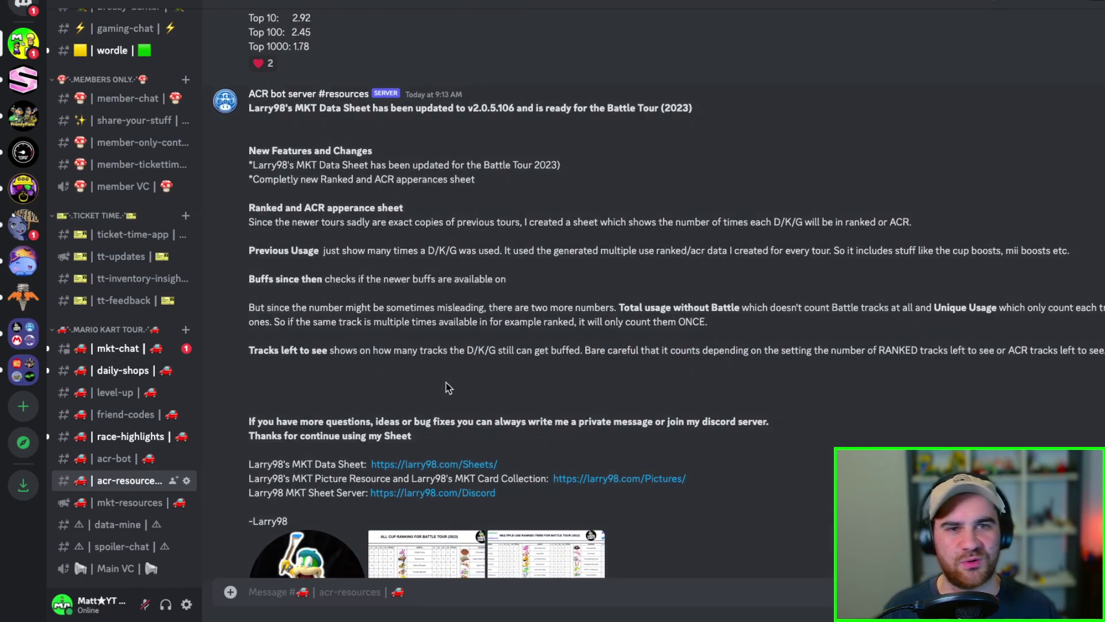
{"action": "scroll", "coordinate": [454, 371], "scroll_direction": "down", "scroll_amount": 3}
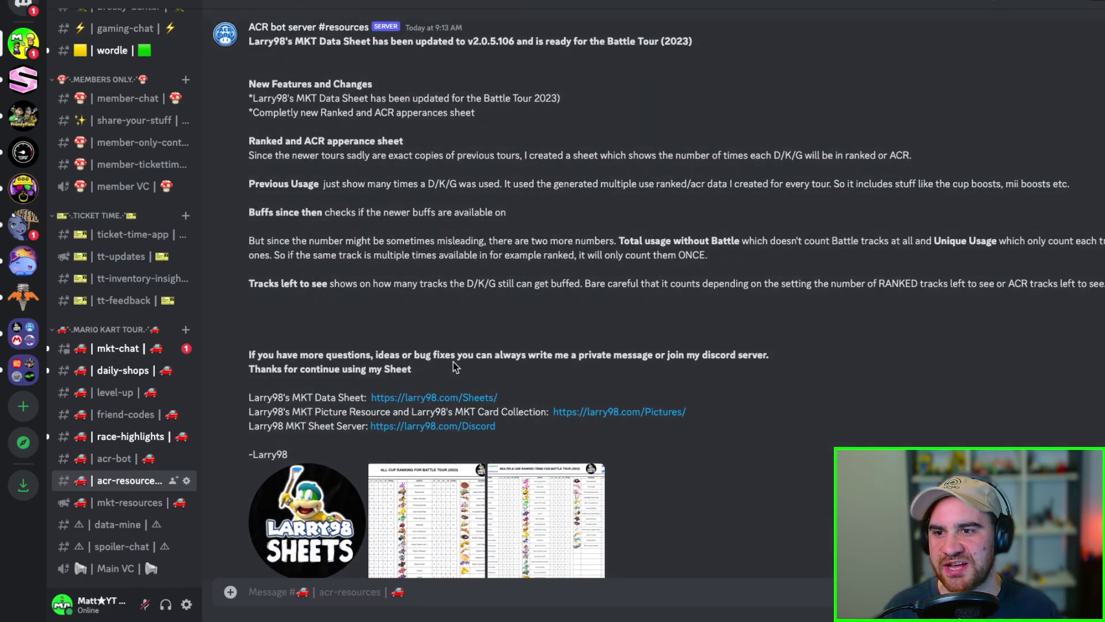
{"action": "scroll", "coordinate": [454, 366], "scroll_direction": "down", "scroll_amount": 1}
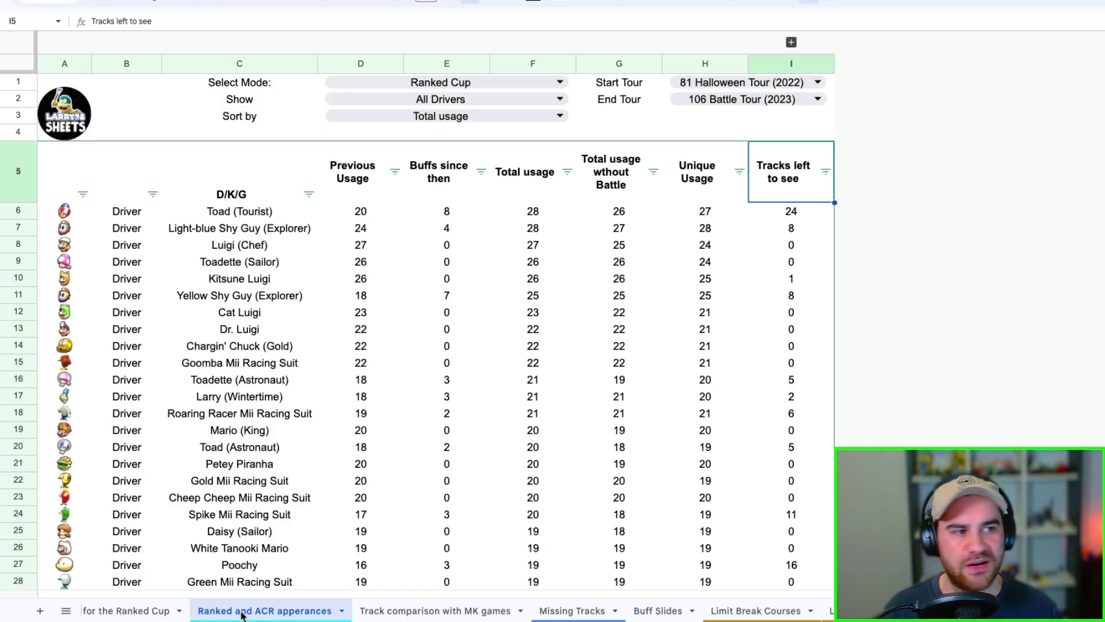
{"action": "scroll", "coordinate": [242, 611], "scroll_direction": "left", "scroll_amount": 1}
{"action": "scroll", "coordinate": [242, 612], "scroll_direction": "left", "scroll_amount": 10}
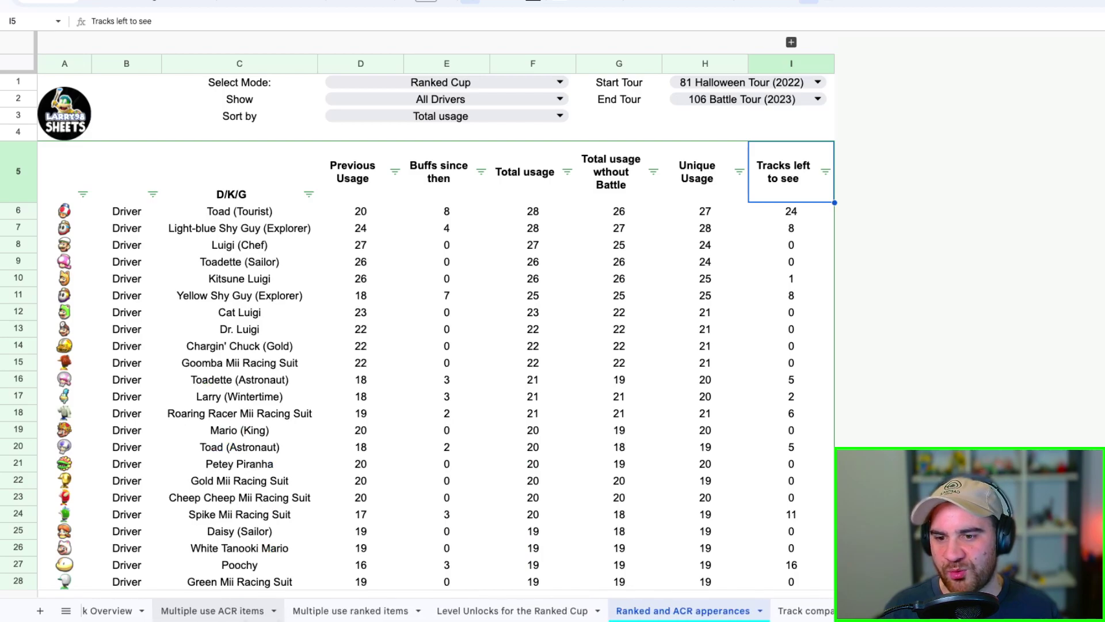
{"action": "scroll", "coordinate": [253, 612], "scroll_direction": "right", "scroll_amount": 2}
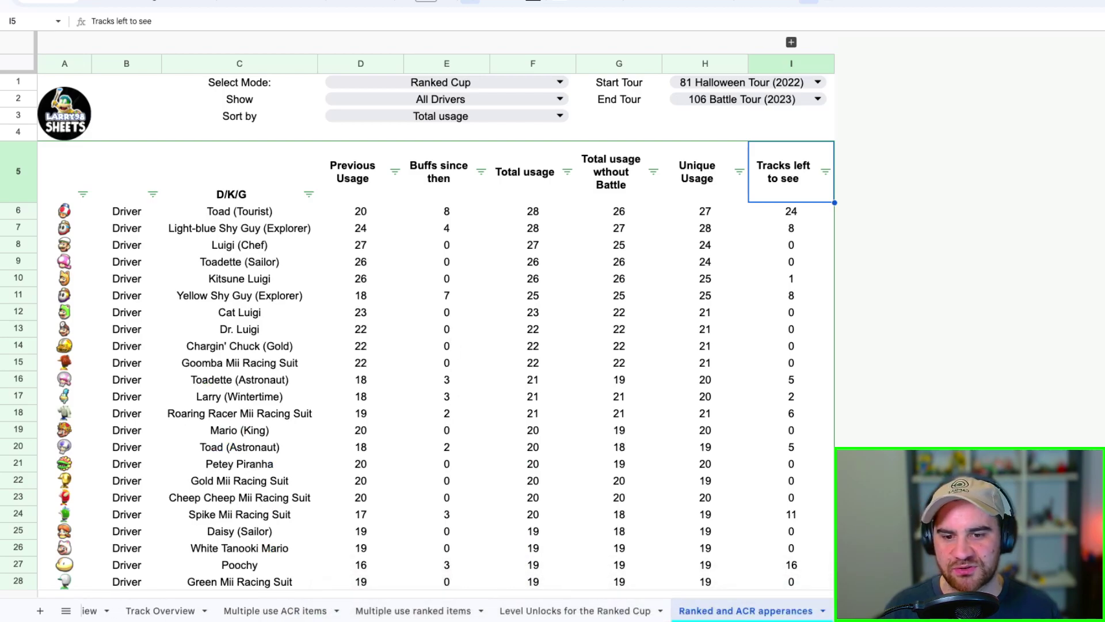
{"action": "scroll", "coordinate": [714, 615], "scroll_direction": "right", "scroll_amount": 5}
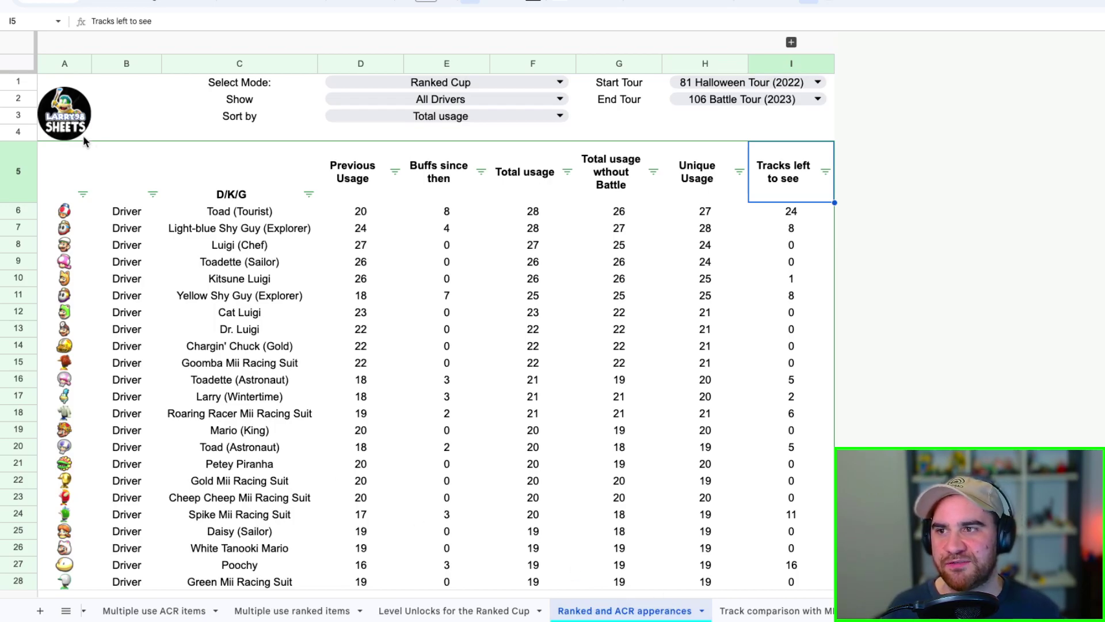
- Shorten the blank row 4, leaving the D/K/G column's filter options unchanged
{"action": "left_click", "coordinate": [13, 137]}
{"action": "left_click_drag", "start_coordinate": [12, 141], "coordinate": [12, 135]}
{"action": "left_click", "coordinate": [308, 186]}
{"action": "left_click", "coordinate": [358, 174]}
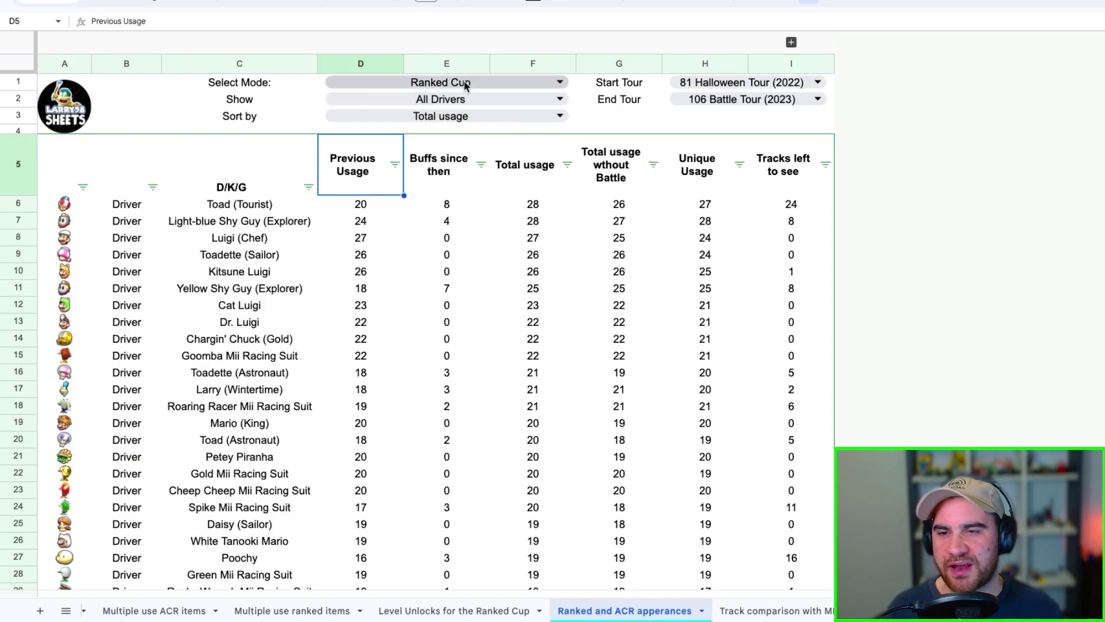
- Check the Select Mode list but keep the mode at Ranked Cup
{"action": "left_click", "coordinate": [466, 84]}
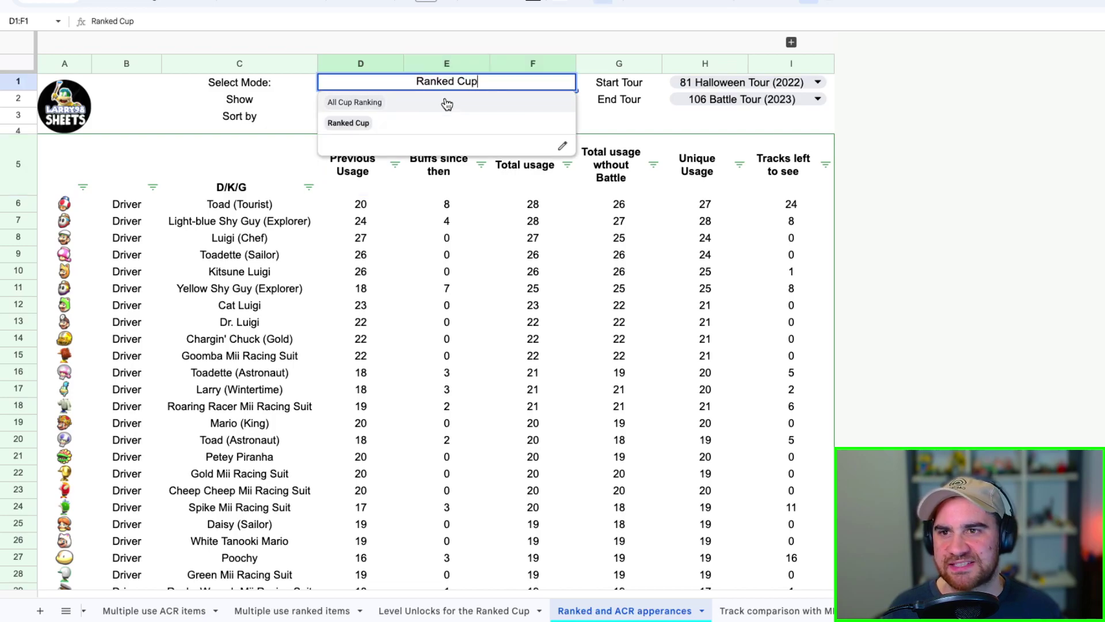
{"action": "left_click", "coordinate": [449, 226]}
{"action": "double_click", "coordinate": [502, 82]}
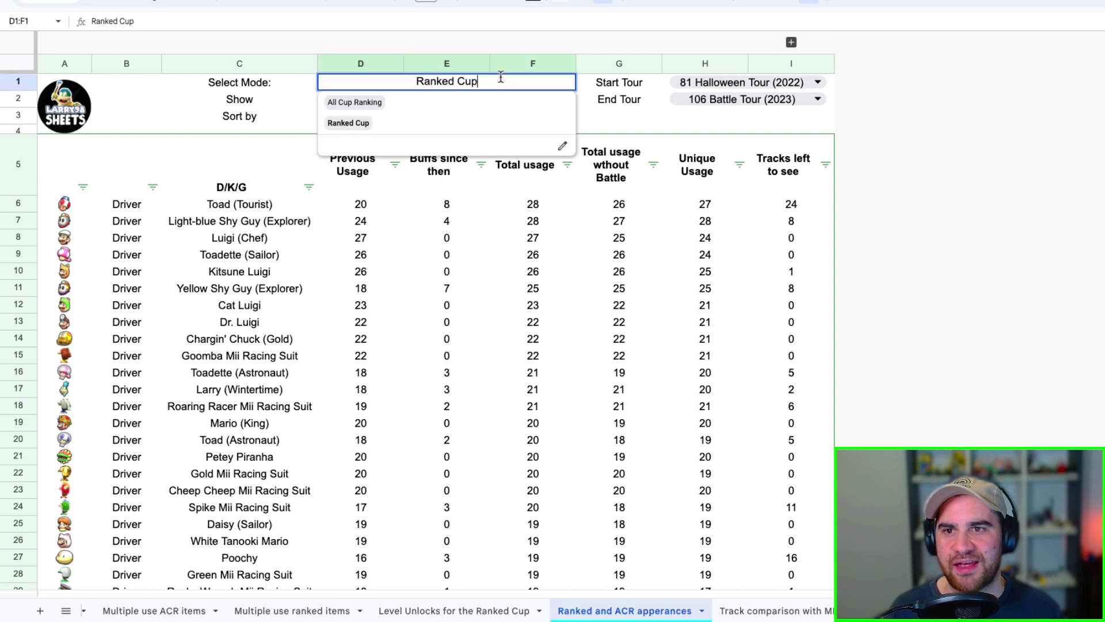
{"action": "left_click", "coordinate": [447, 193]}
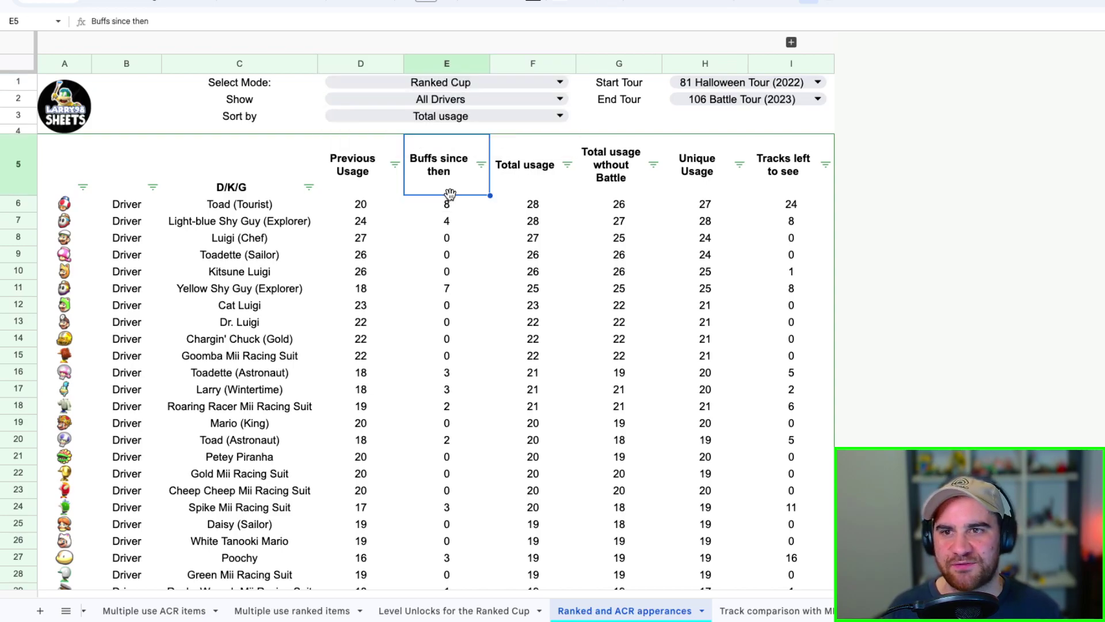
{"action": "left_click", "coordinate": [482, 102]}
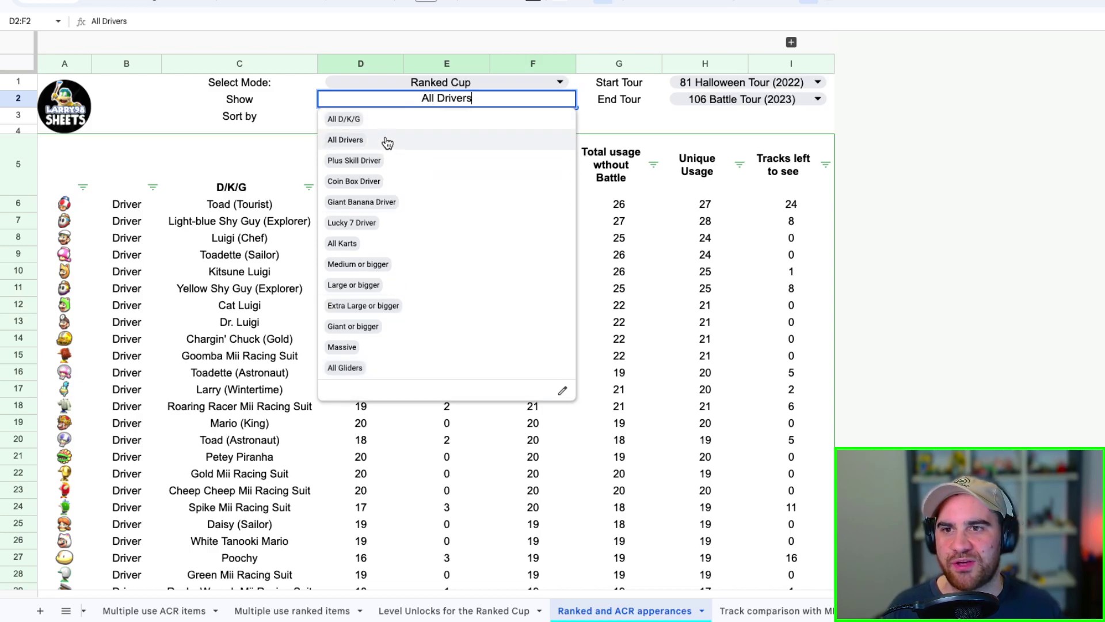
{"action": "left_click", "coordinate": [222, 207]}
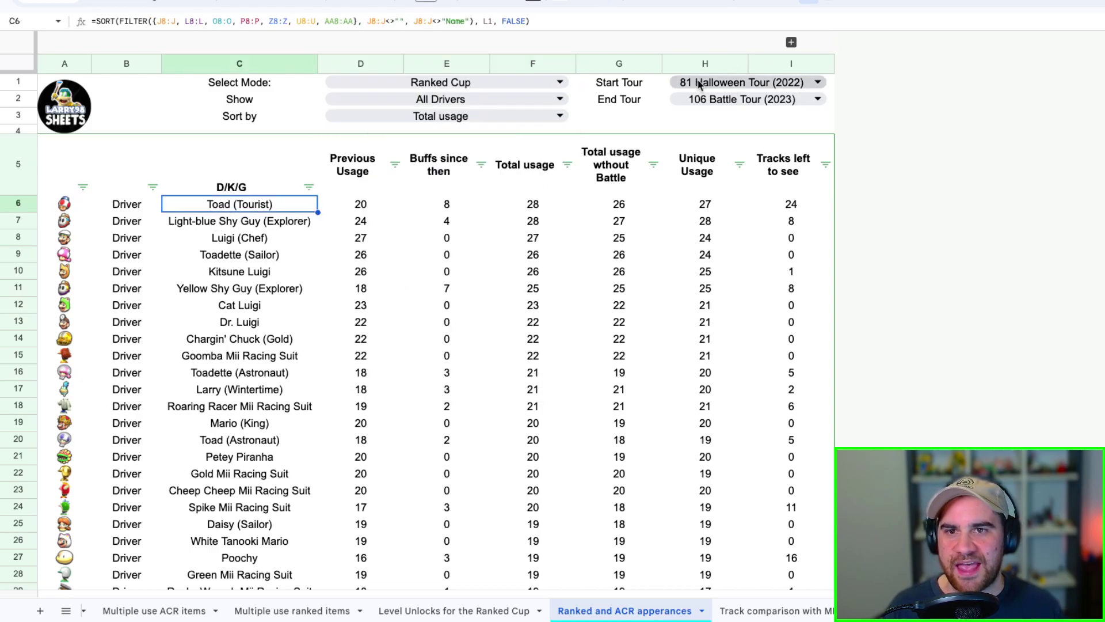
- Check the Start Tour list, leaving it at 81 Halloween Tour (2022)
{"action": "left_click", "coordinate": [740, 83]}
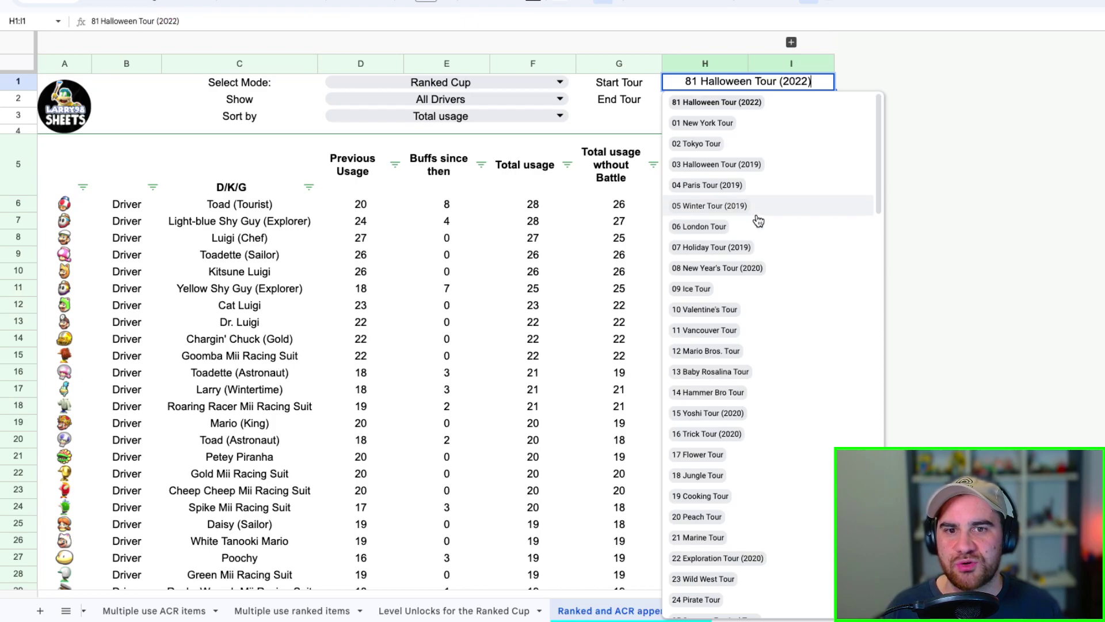
{"action": "left_click_drag", "start_coordinate": [878, 112], "coordinate": [634, 184]}
{"action": "left_click", "coordinate": [634, 185]}
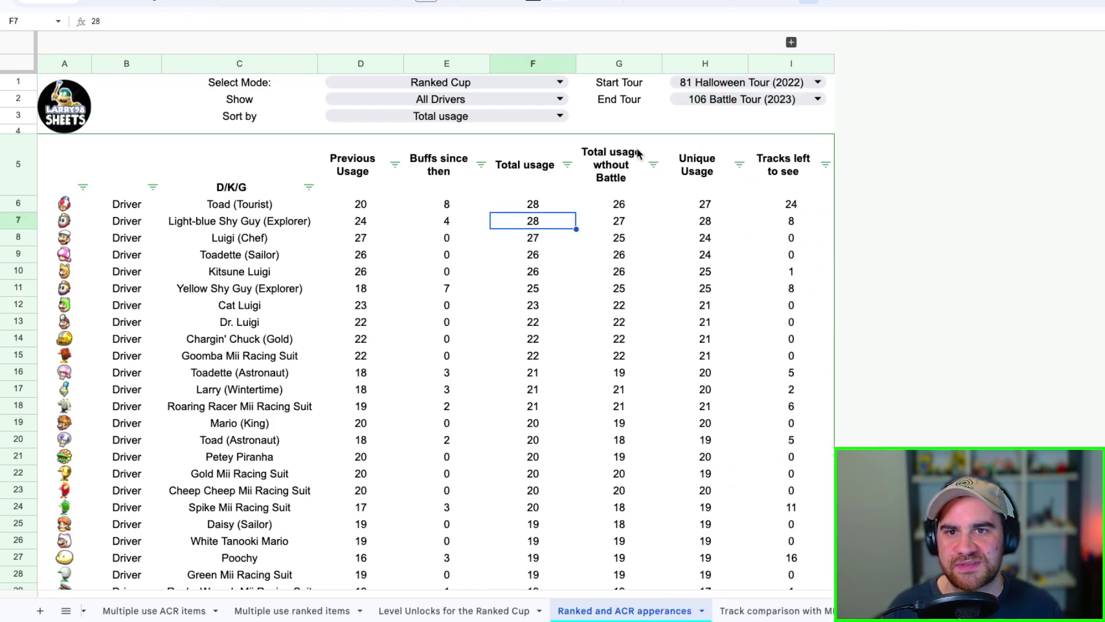
{"action": "left_click", "coordinate": [766, 98]}
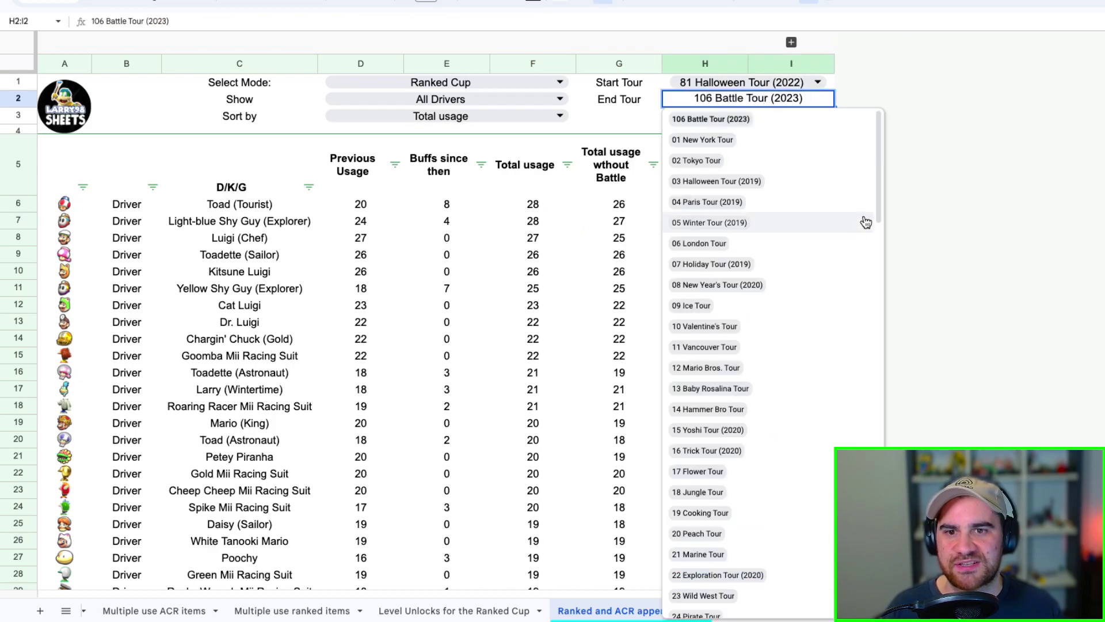
{"action": "left_click", "coordinate": [748, 81]}
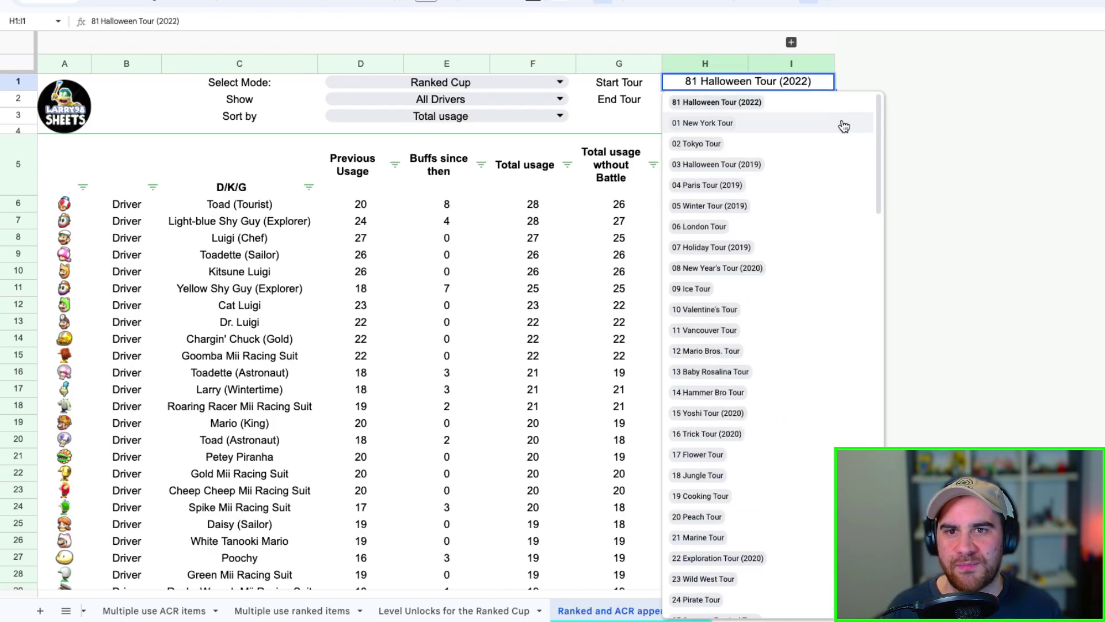
{"action": "left_click", "coordinate": [536, 254]}
- Set the End Tour in H2 to 106 Battle Tour (2023)
{"action": "left_click", "coordinate": [806, 99]}
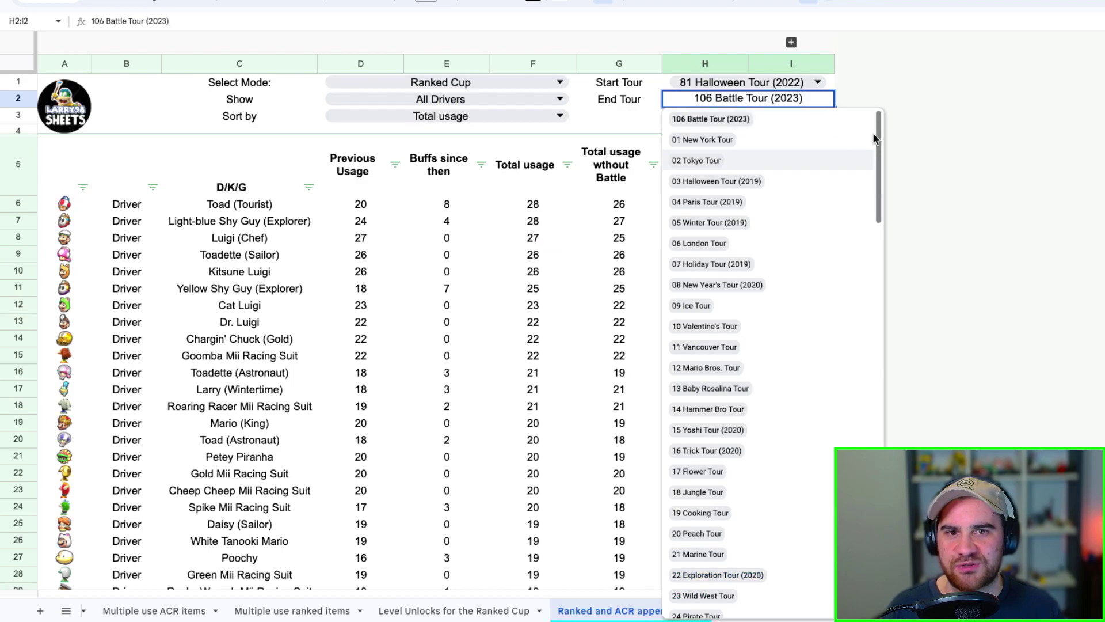
{"action": "left_click_drag", "start_coordinate": [875, 130], "coordinate": [898, 449]}
{"action": "scroll", "coordinate": [756, 310], "scroll_direction": "down", "scroll_amount": 5}
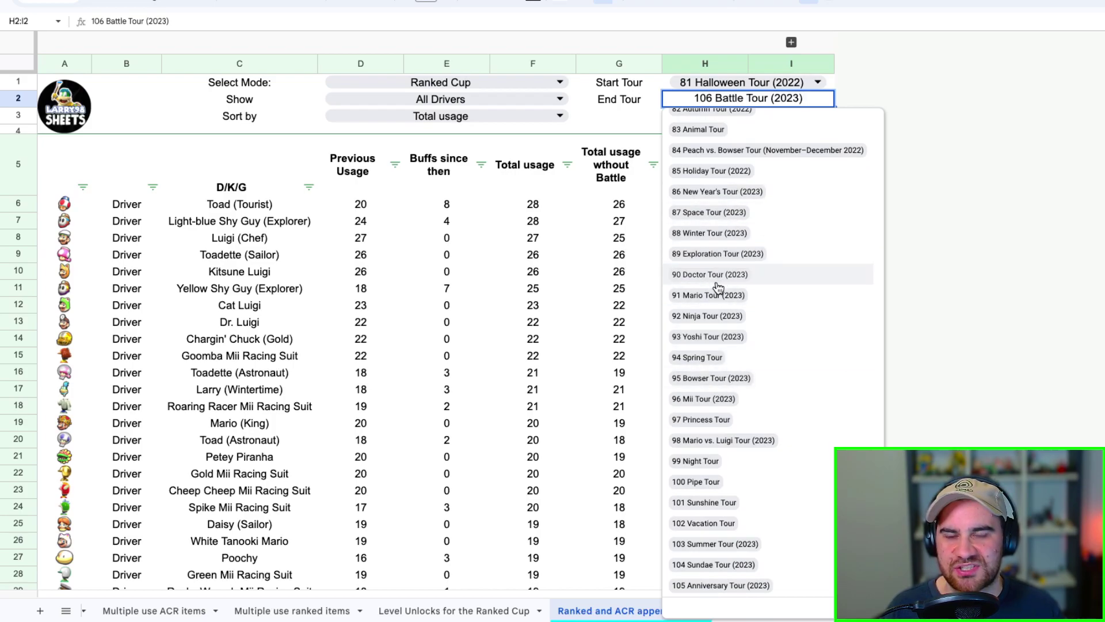
{"action": "scroll", "coordinate": [720, 173], "scroll_direction": "up", "scroll_amount": 1}
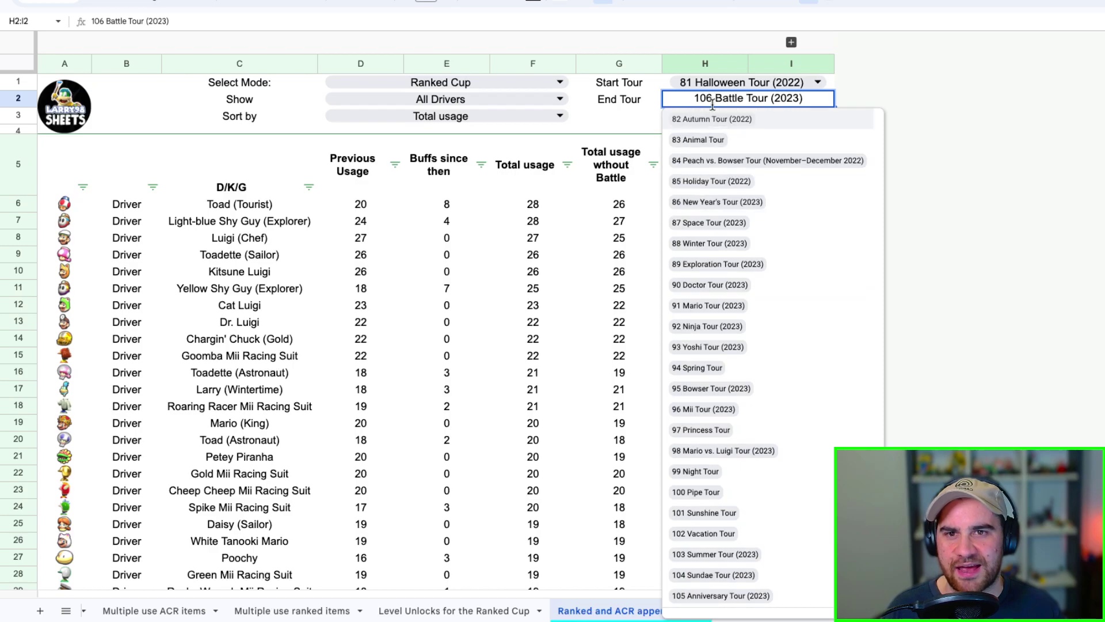
{"action": "scroll", "coordinate": [734, 271], "scroll_direction": "down", "scroll_amount": 1}
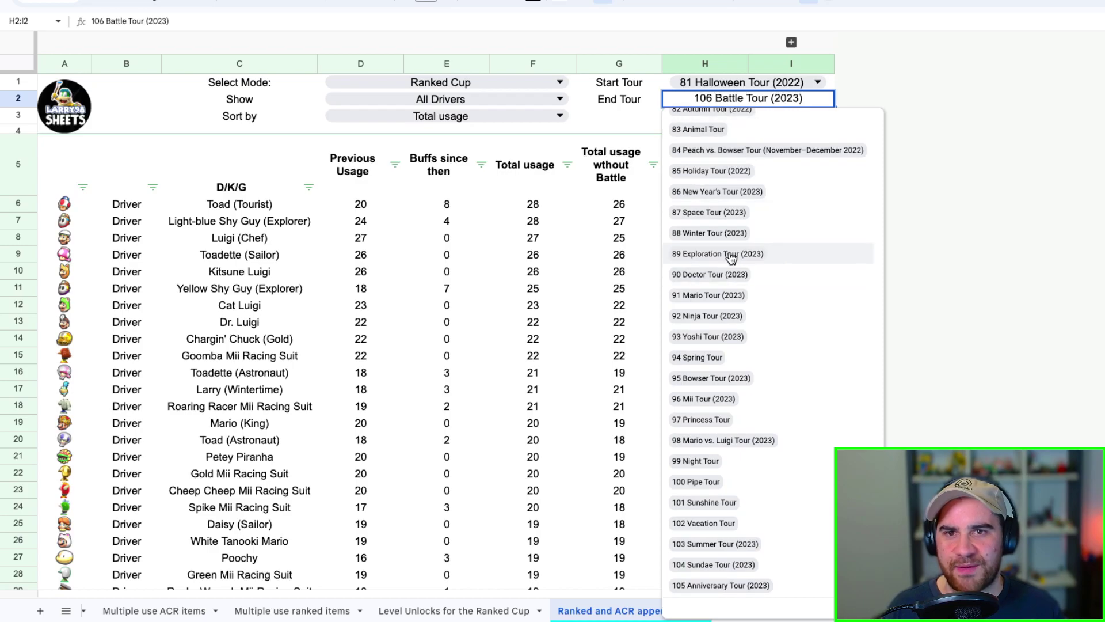
{"action": "left_click", "coordinate": [514, 279]}
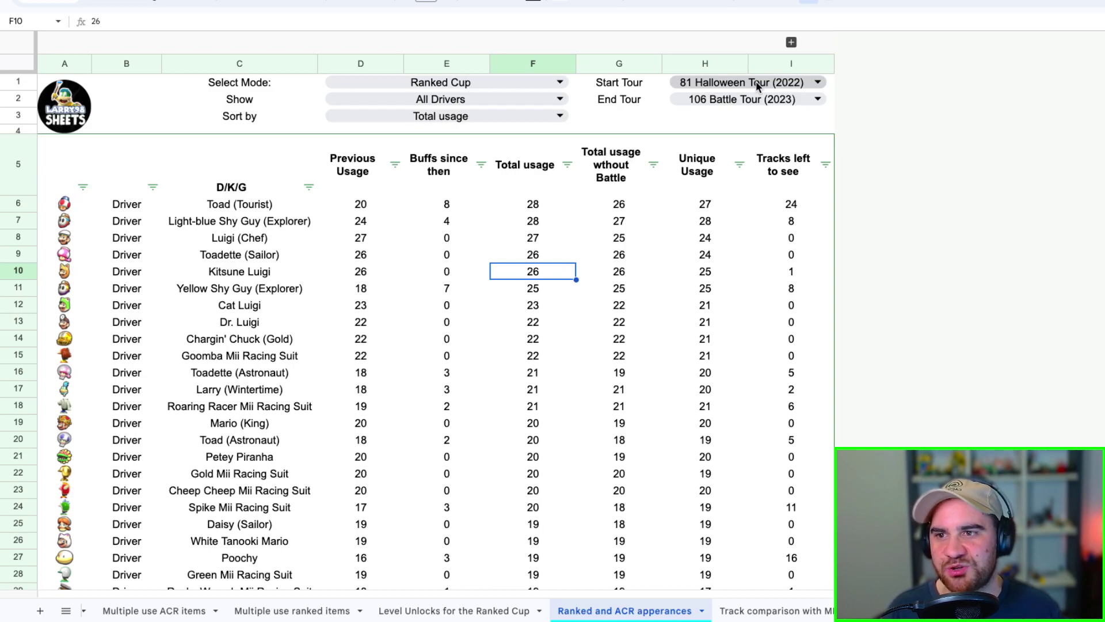
{"action": "left_click", "coordinate": [363, 207]}
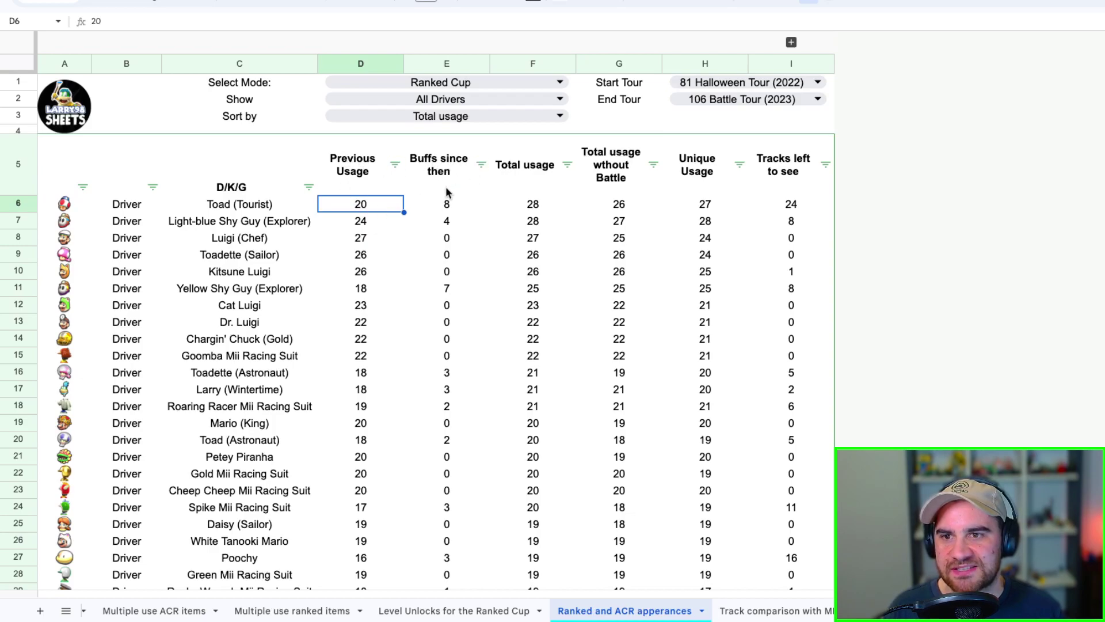
{"action": "left_click", "coordinate": [535, 205]}
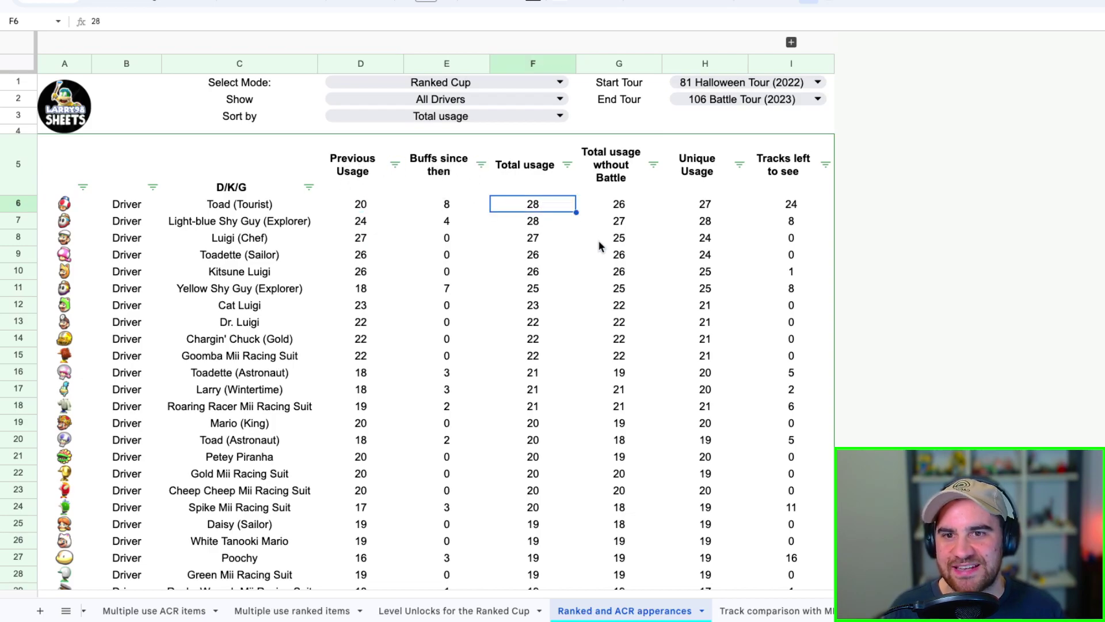
{"action": "key", "text": "Right"}
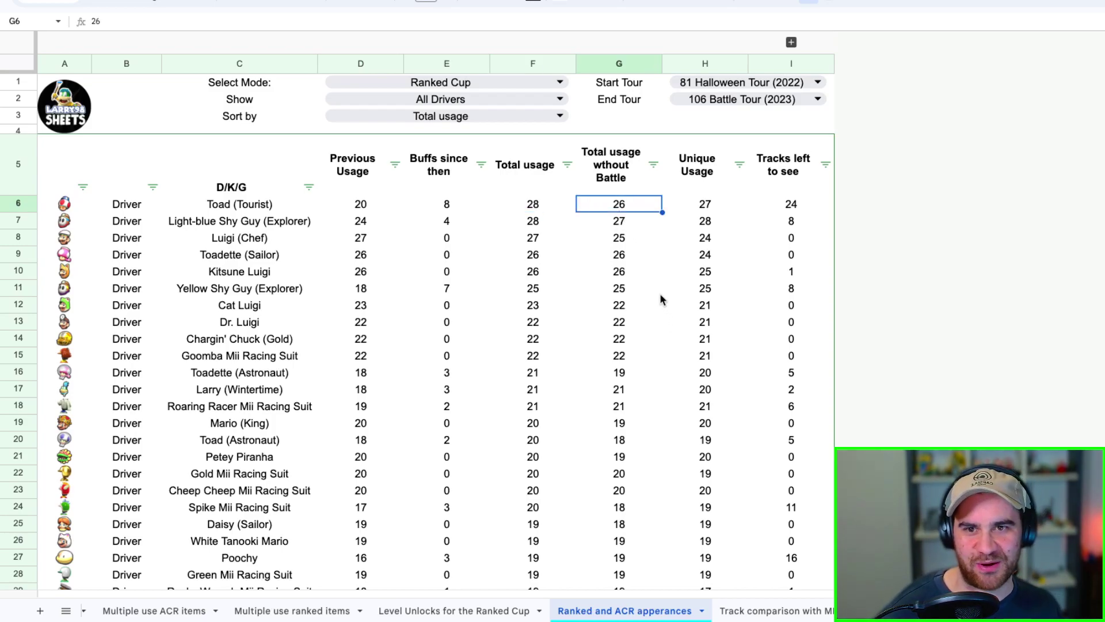
{"action": "left_click", "coordinate": [699, 209]}
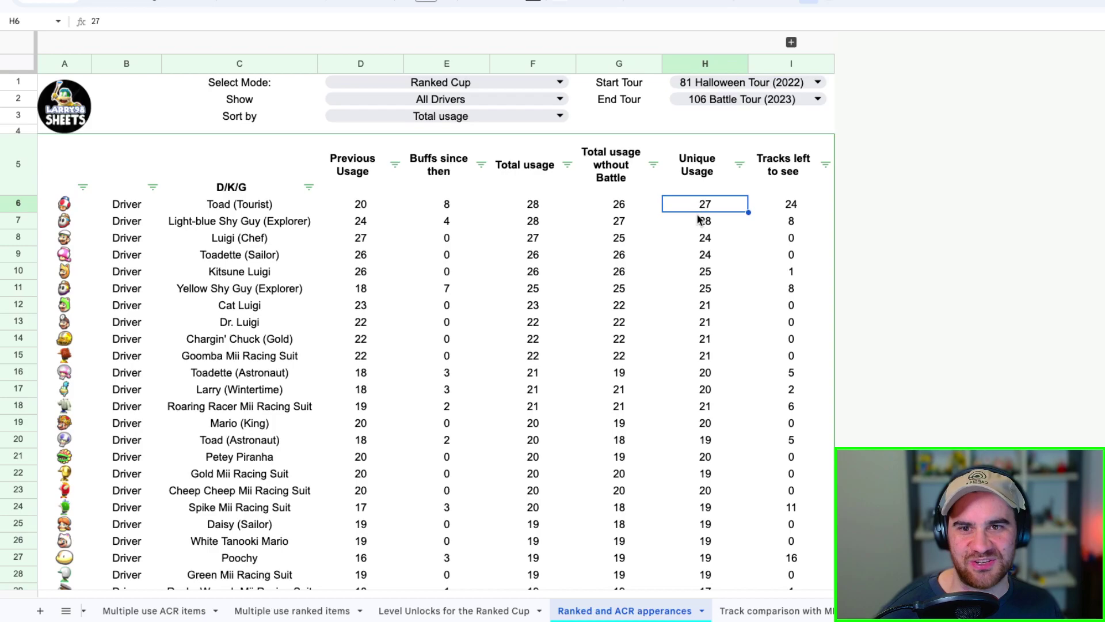
{"action": "left_click", "coordinate": [789, 207]}
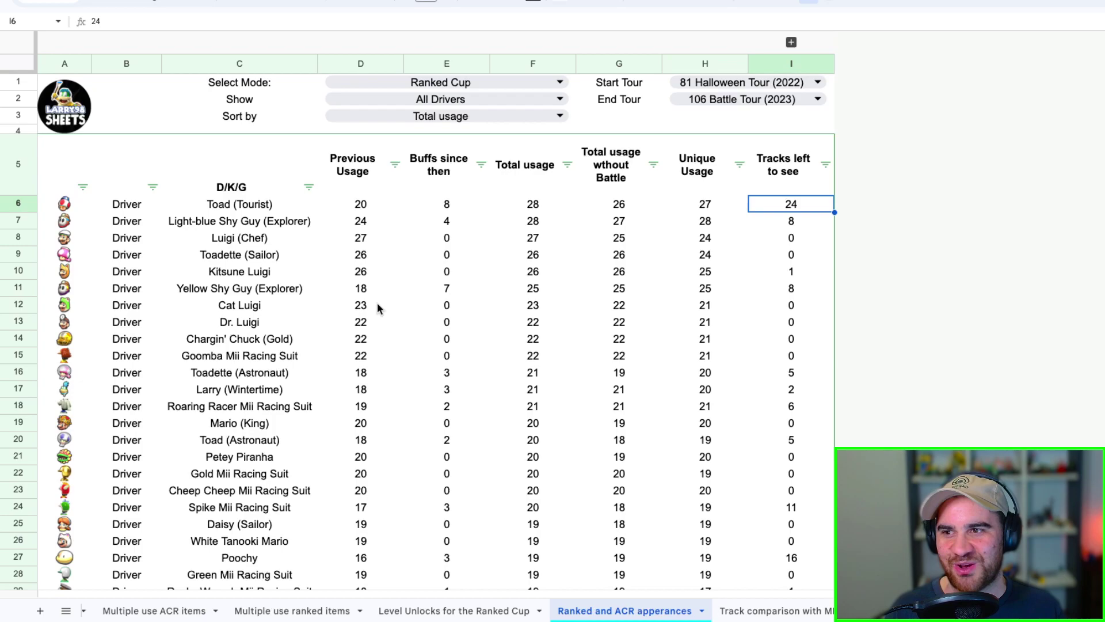
{"action": "left_click", "coordinate": [369, 220]}
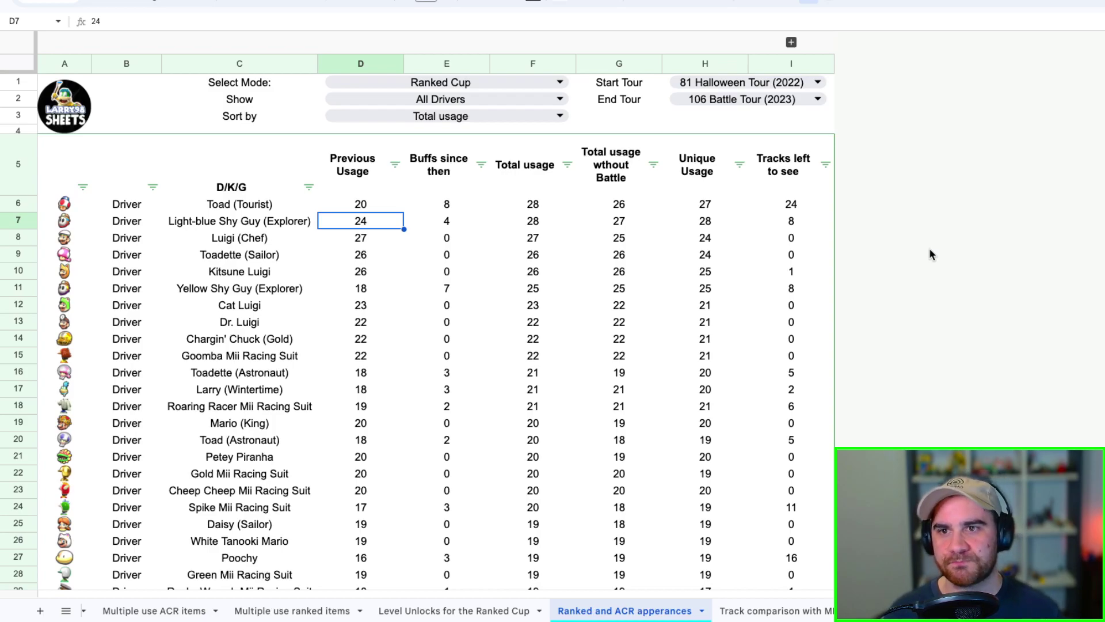
- Show only Plus Skill Driver entries and point out the repeated Toad (Tourist) and Light-blue Shy Guy rows
{"action": "left_click", "coordinate": [481, 99]}
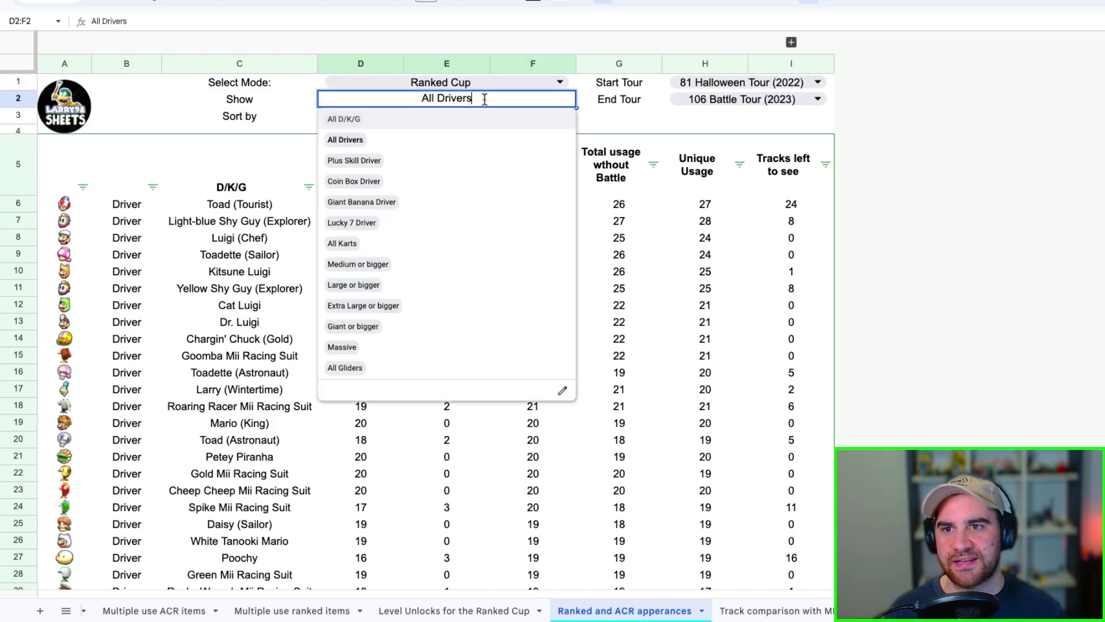
{"action": "left_click", "coordinate": [419, 162]}
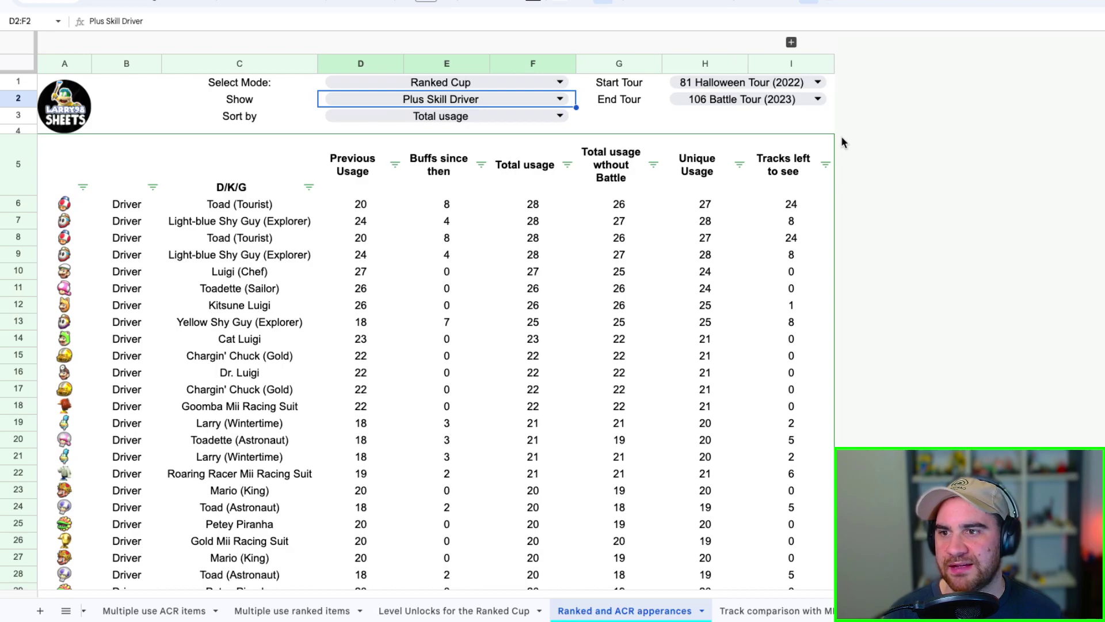
{"action": "left_click", "coordinate": [252, 241]}
{"action": "left_click", "coordinate": [250, 254]}
- Compare the duplicated top driver entries and point out Luigi (Chef)
{"action": "scroll", "coordinate": [263, 310], "scroll_direction": "down", "scroll_amount": 1}
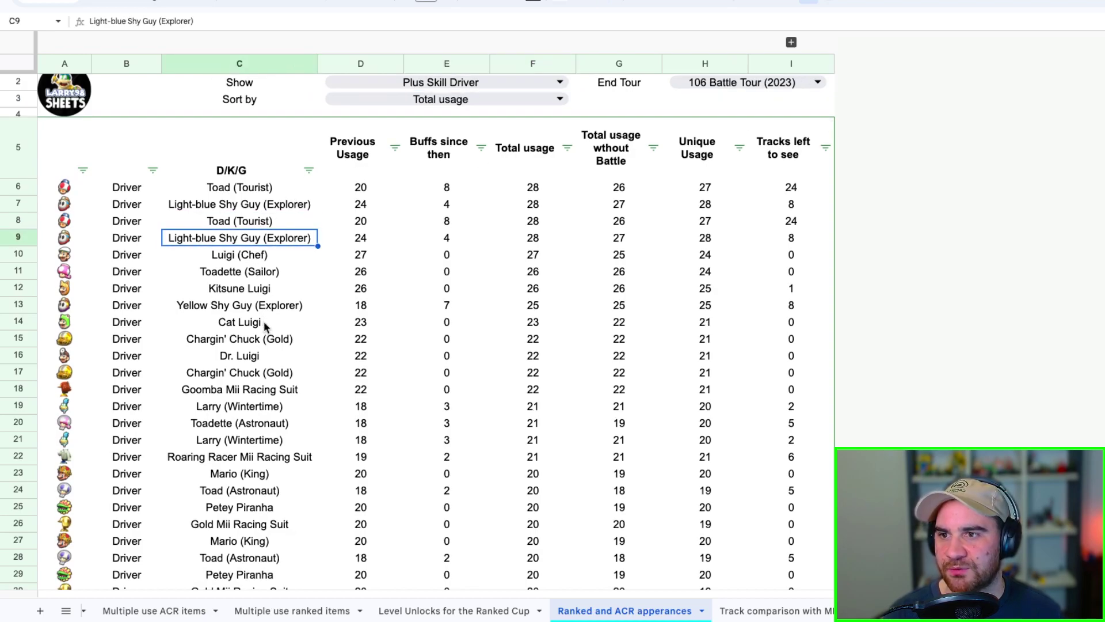
{"action": "scroll", "coordinate": [264, 322], "scroll_direction": "down", "scroll_amount": 5}
{"action": "scroll", "coordinate": [264, 320], "scroll_direction": "up", "scroll_amount": 6}
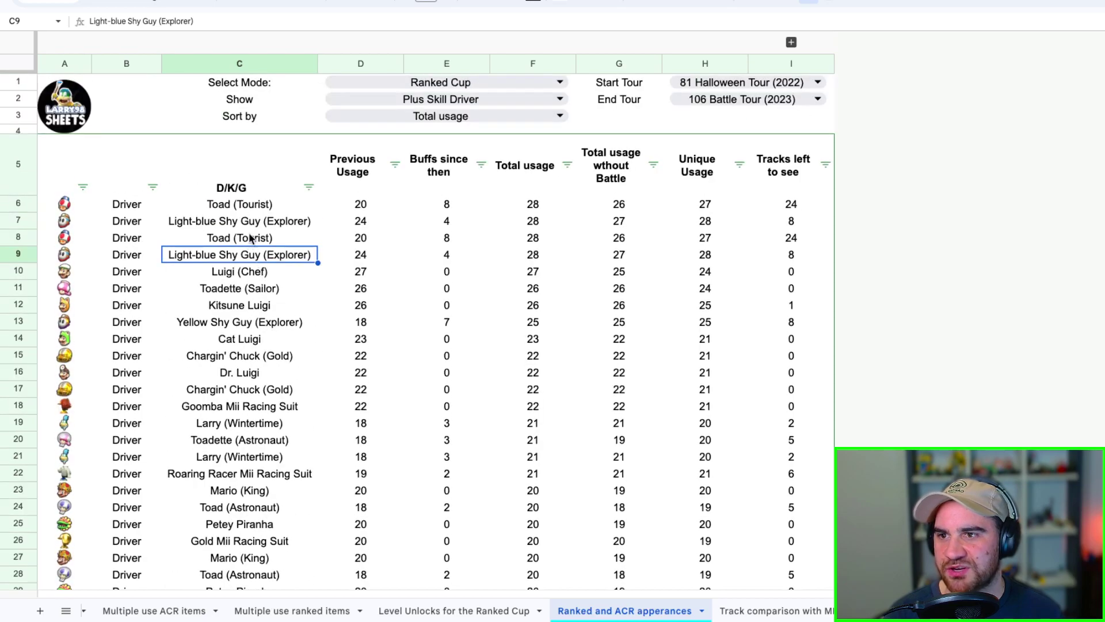
{"action": "left_click", "coordinate": [251, 204]}
{"action": "left_click", "coordinate": [254, 225]}
{"action": "left_click", "coordinate": [275, 258]}
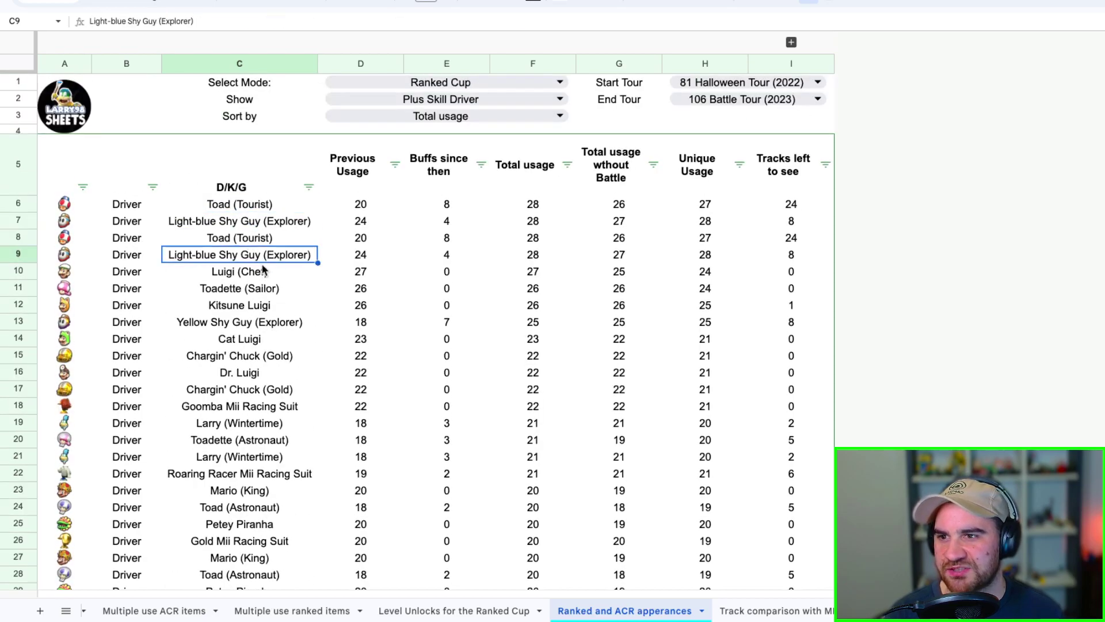
{"action": "left_click", "coordinate": [265, 272]}
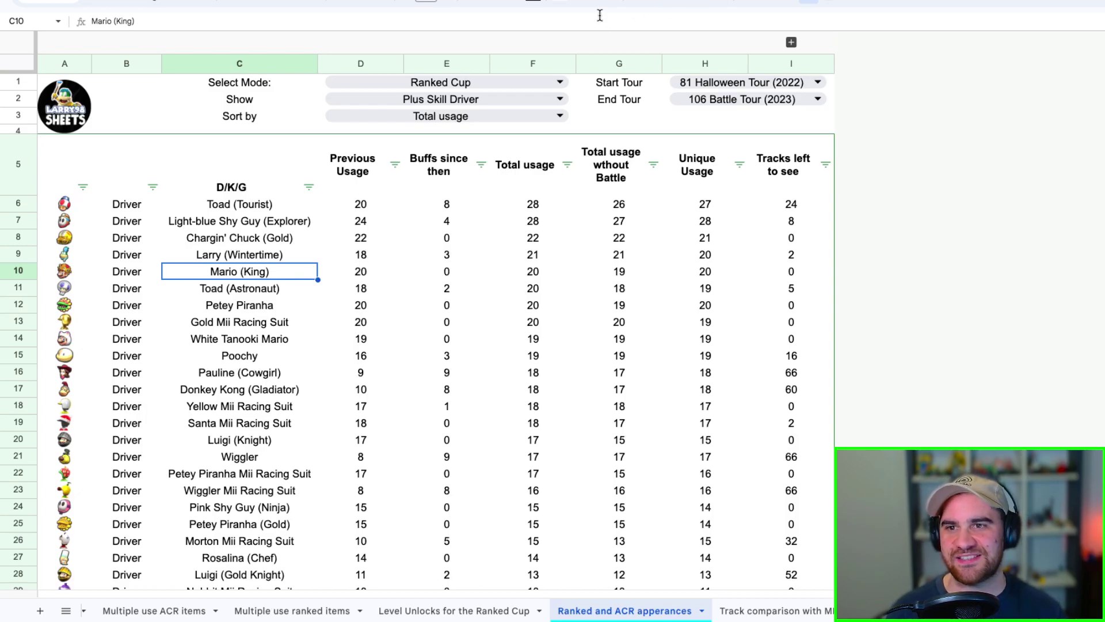
- Set Show in D2 to Large or bigger and point out the Pink Comet kart
{"action": "left_click", "coordinate": [504, 99]}
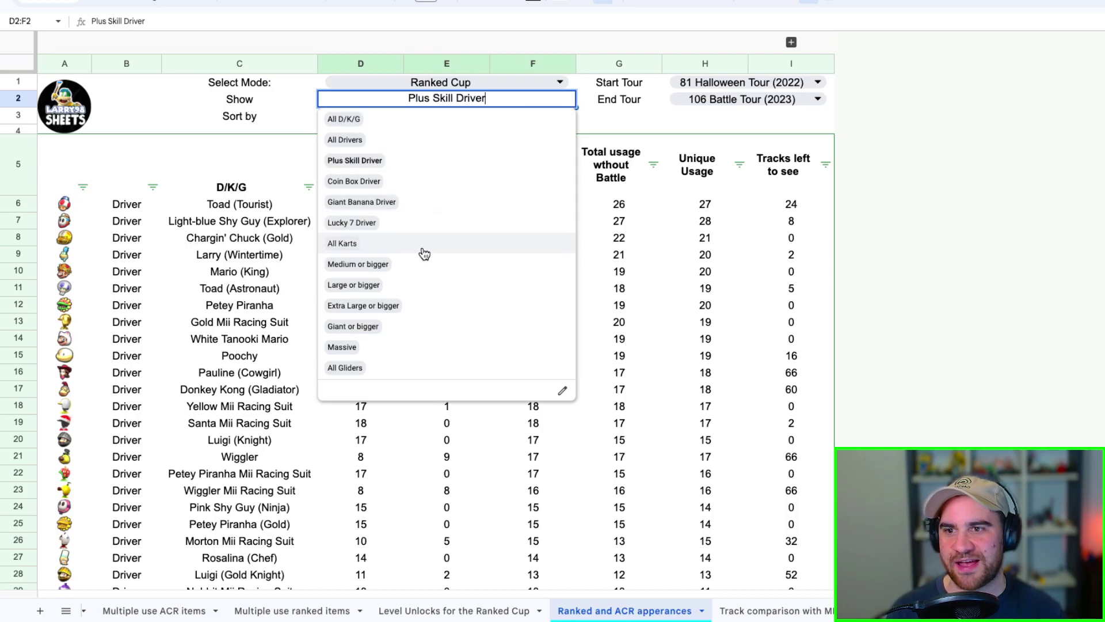
{"action": "left_click", "coordinate": [439, 294]}
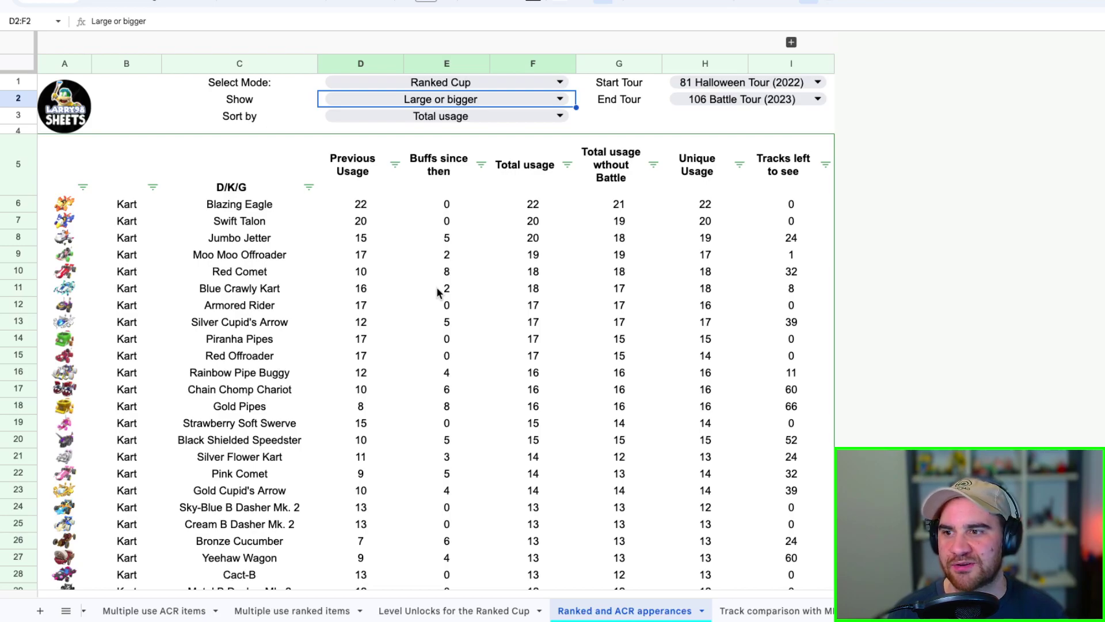
{"action": "left_click", "coordinate": [218, 479]}
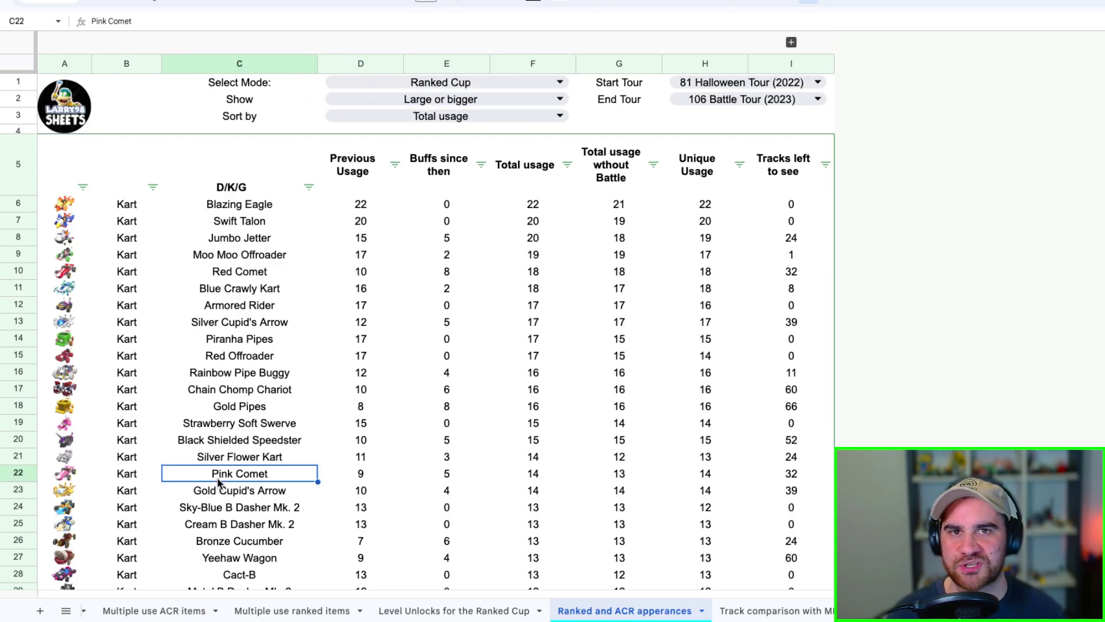
- Set the Show choice in D2 to All Gliders
{"action": "left_click", "coordinate": [442, 116]}
{"action": "left_click", "coordinate": [442, 100]}
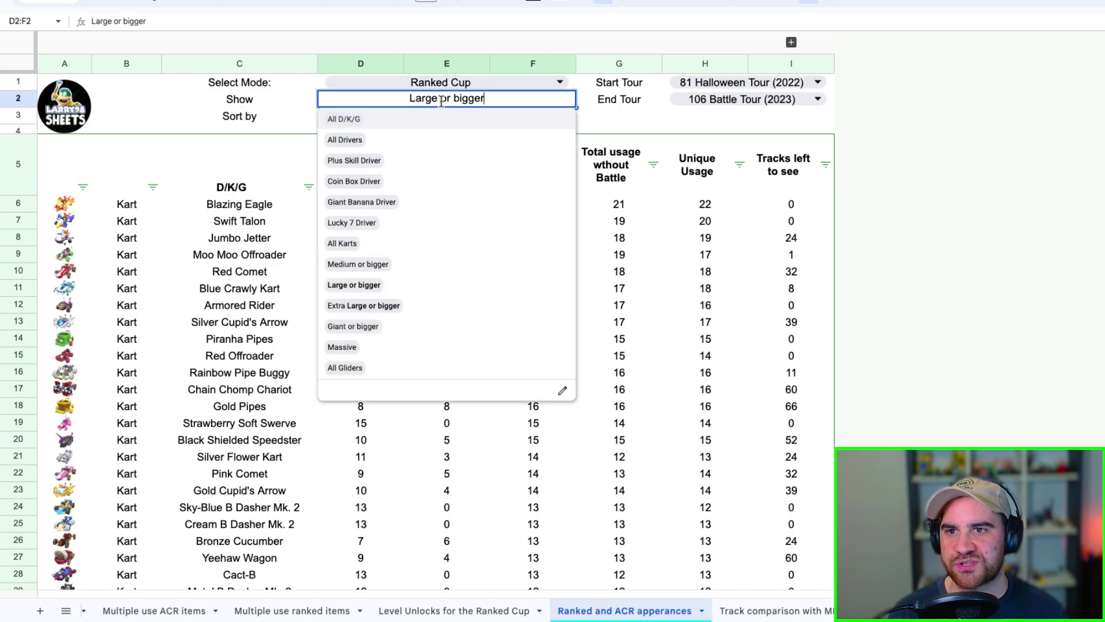
{"action": "left_click", "coordinate": [400, 368]}
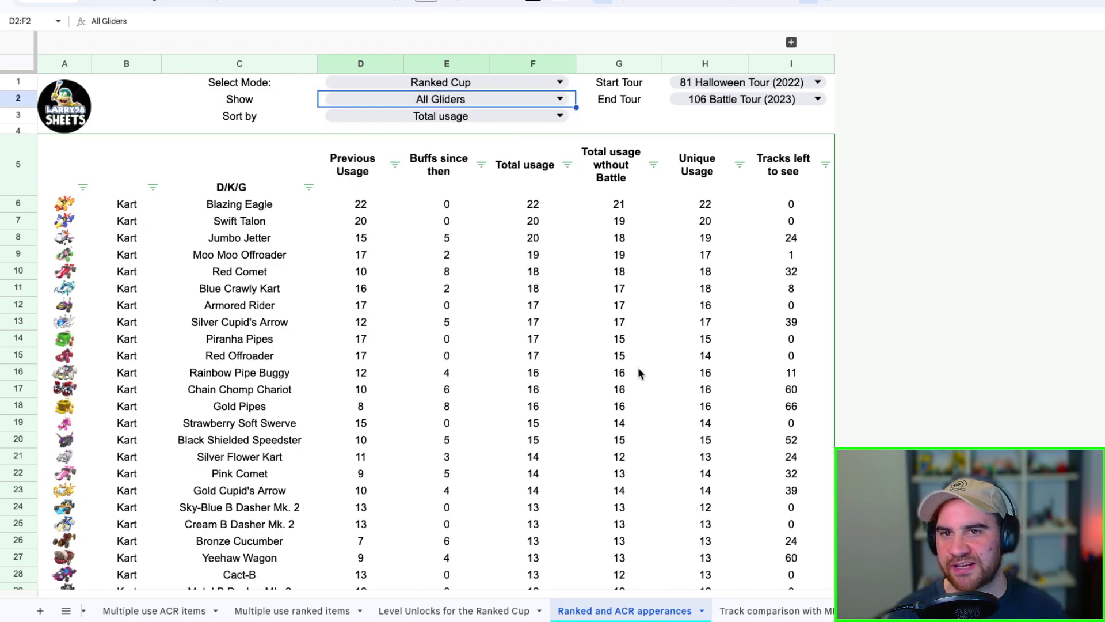